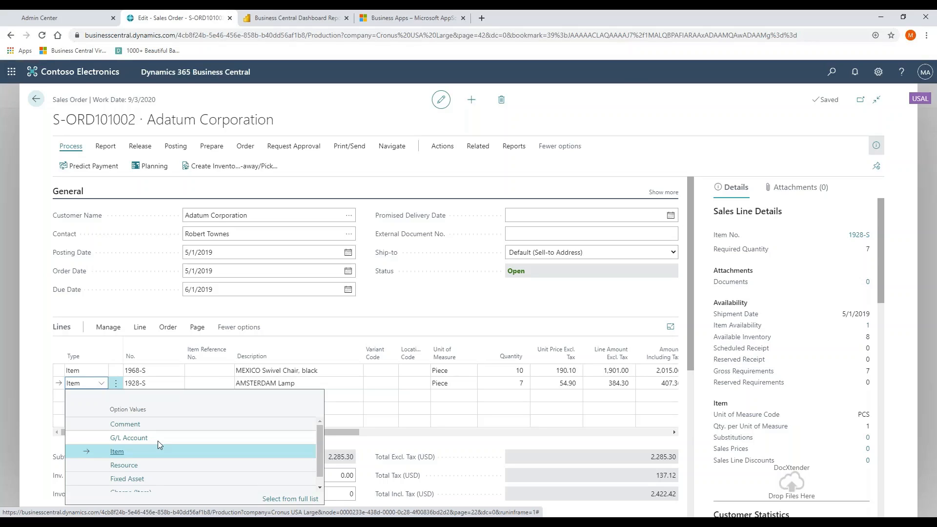
Examine the type options for the AMSTERDAM Lamp line and the ship and invoice quantity columns in the order lines.
{"action": "scroll", "coordinate": [157, 440], "scroll_direction": "down", "scroll_amount": 1}
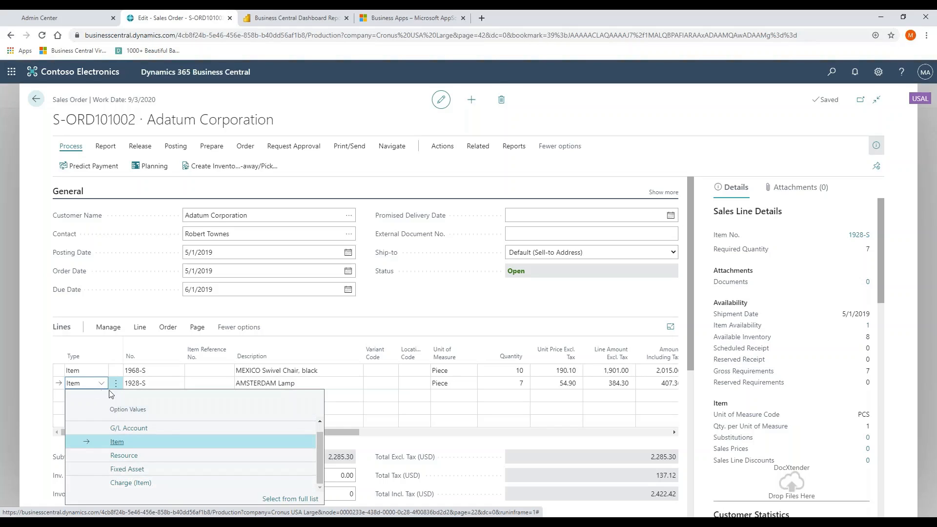
{"action": "key", "text": "Tab"}
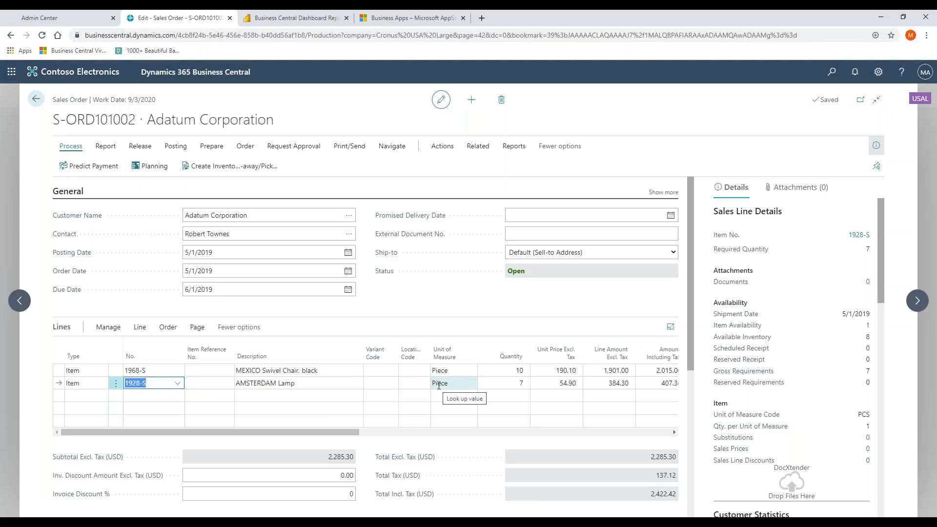
{"action": "left_click_drag", "start_coordinate": [359, 433], "coordinate": [480, 433]}
{"action": "key", "text": "ctrl+2"}
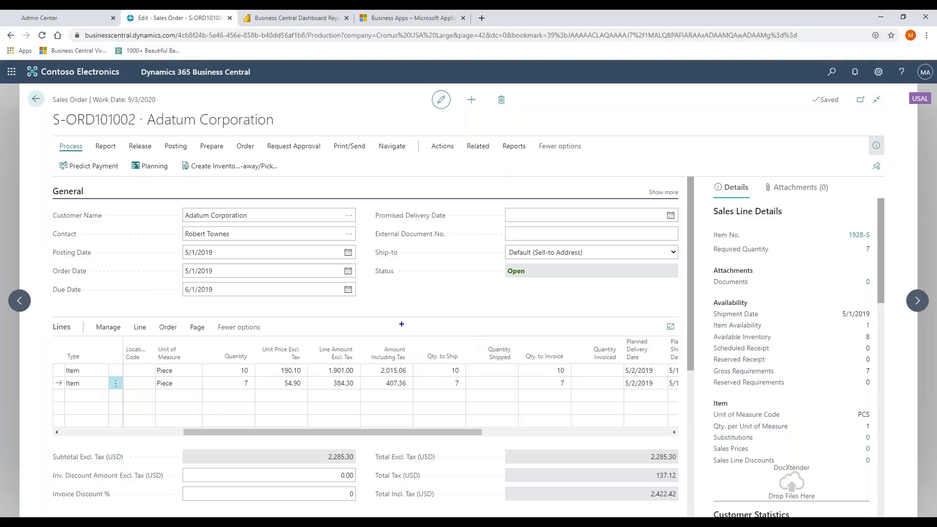
{"action": "left_click_drag", "start_coordinate": [401, 324], "coordinate": [632, 396]}
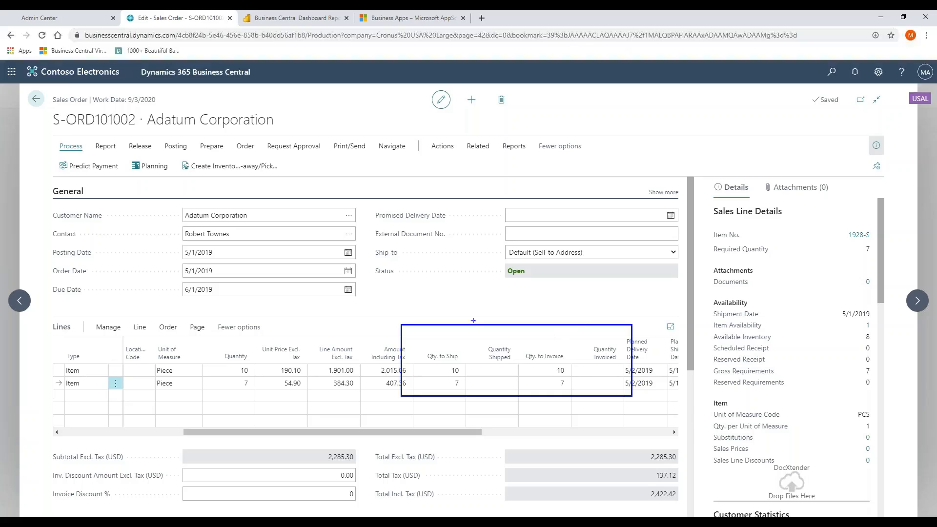
{"action": "key", "text": "Escape"}
Check the shipping and invoicing choices for posting the sales order, and cancel without posting.
{"action": "left_click", "coordinate": [166, 146]}
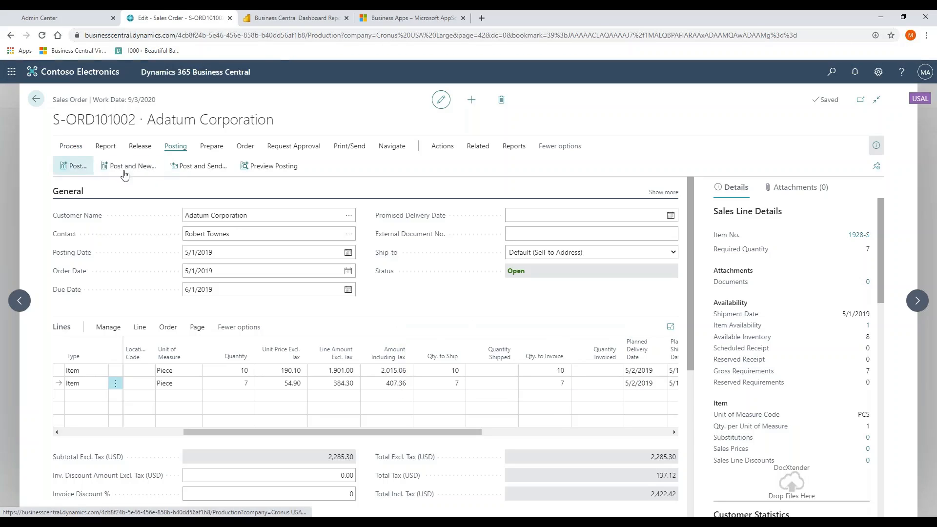
{"action": "left_click", "coordinate": [74, 166]}
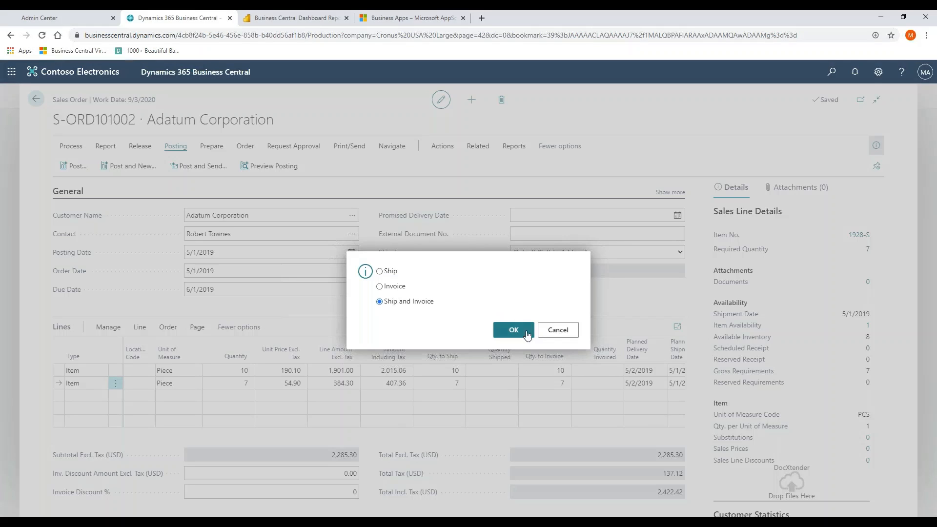
{"action": "left_click", "coordinate": [547, 333]}
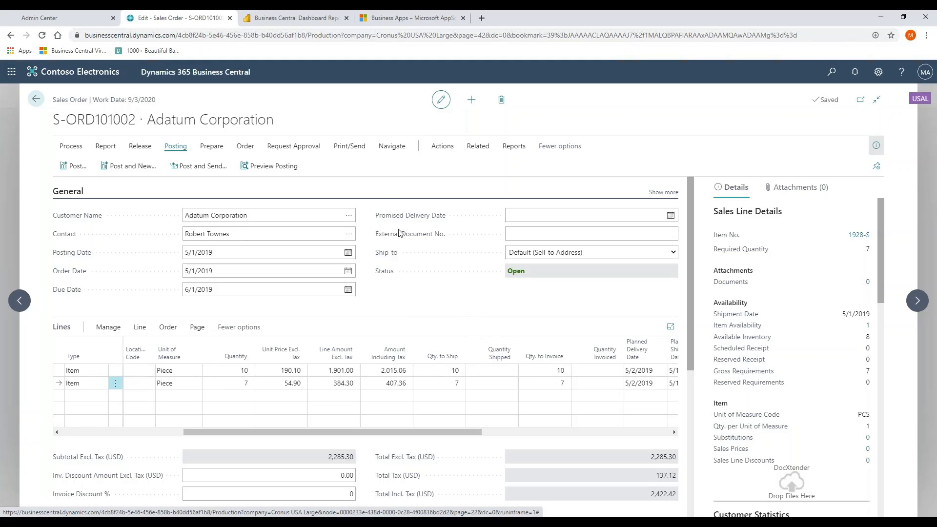
Preview the printable order confirmation for the Adatum Corporation sales order and enlarge it for reading.
{"action": "left_click", "coordinate": [353, 148]}
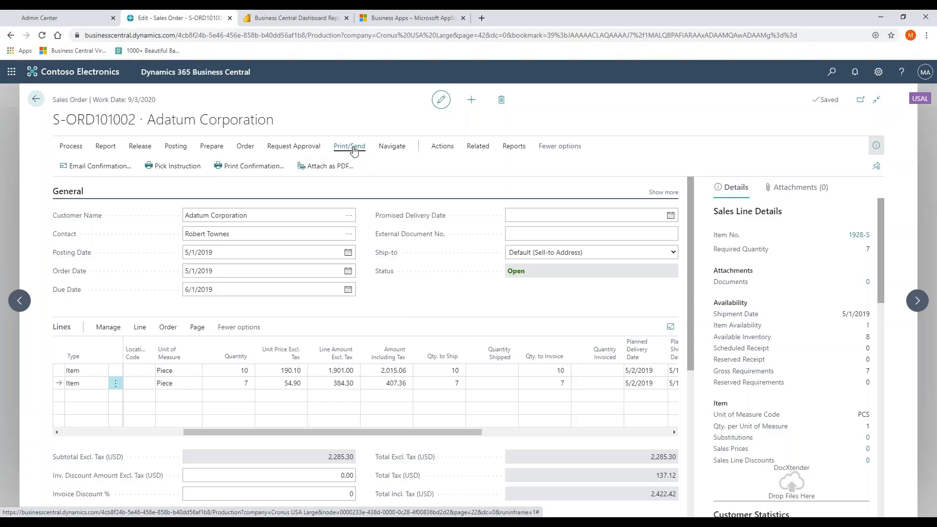
{"action": "left_click", "coordinate": [250, 166]}
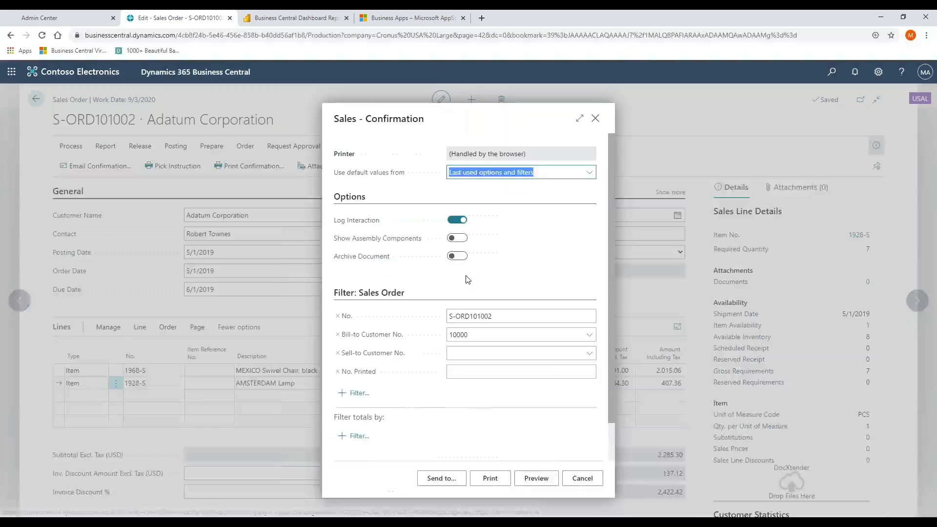
{"action": "left_click", "coordinate": [547, 478]}
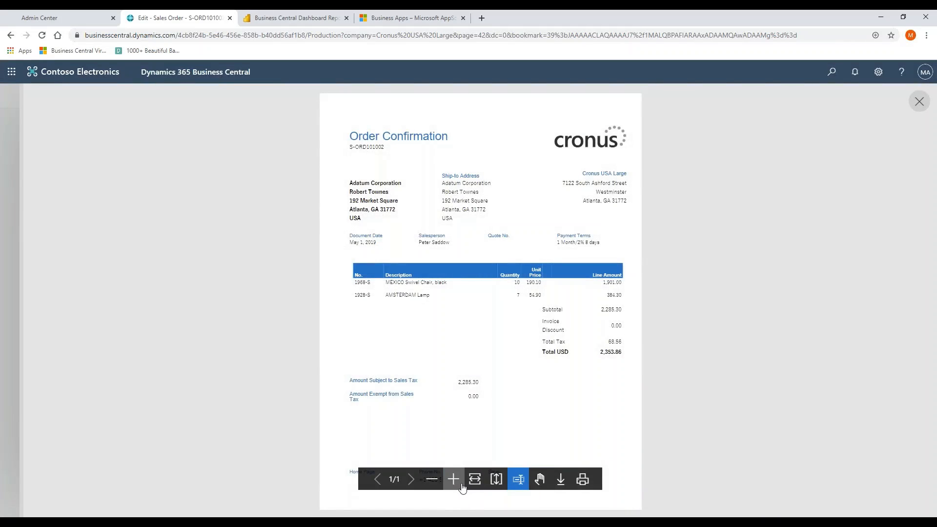
{"action": "left_click", "coordinate": [453, 479]}
{"action": "scroll", "coordinate": [547, 356], "scroll_direction": "up", "scroll_amount": 3}
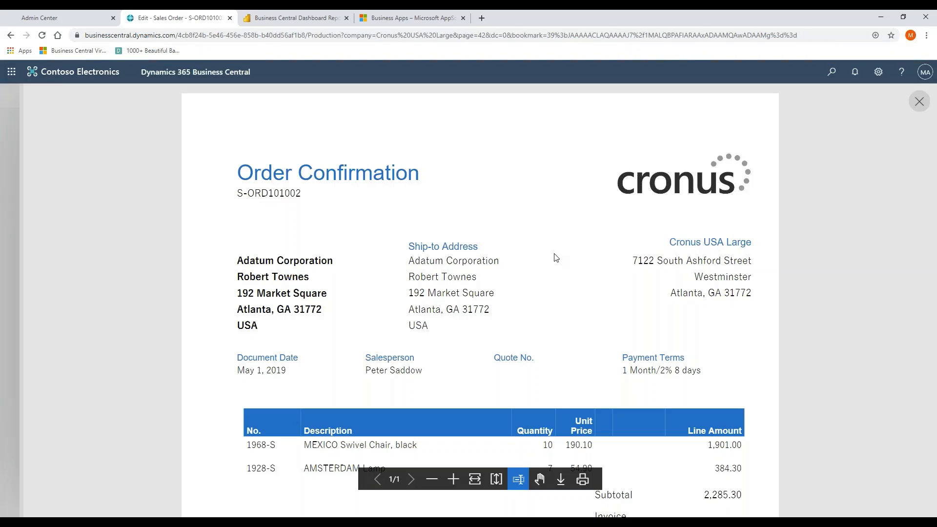
Examine the order confirmation's title, company logo and address details, and close the preview and its report options.
{"action": "left_click_drag", "start_coordinate": [224, 151], "coordinate": [427, 197]}
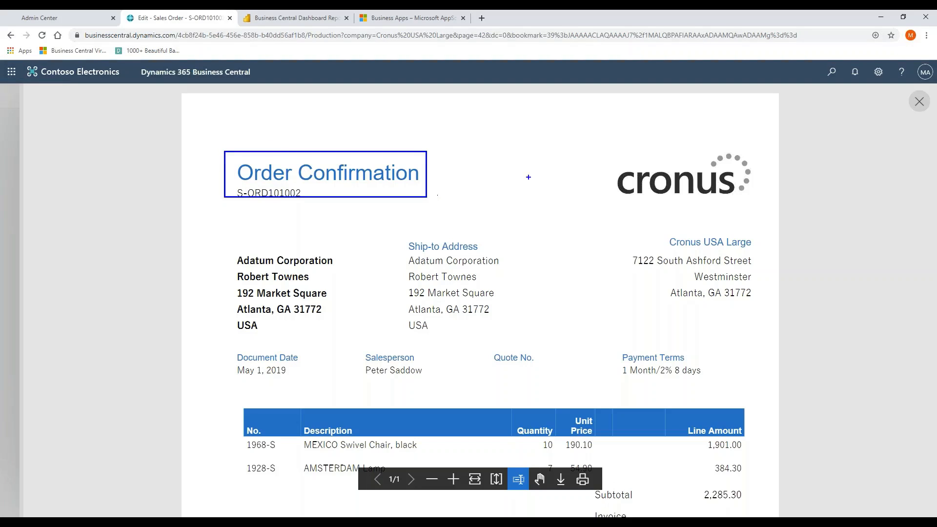
{"action": "left_click_drag", "start_coordinate": [557, 142], "coordinate": [776, 225]}
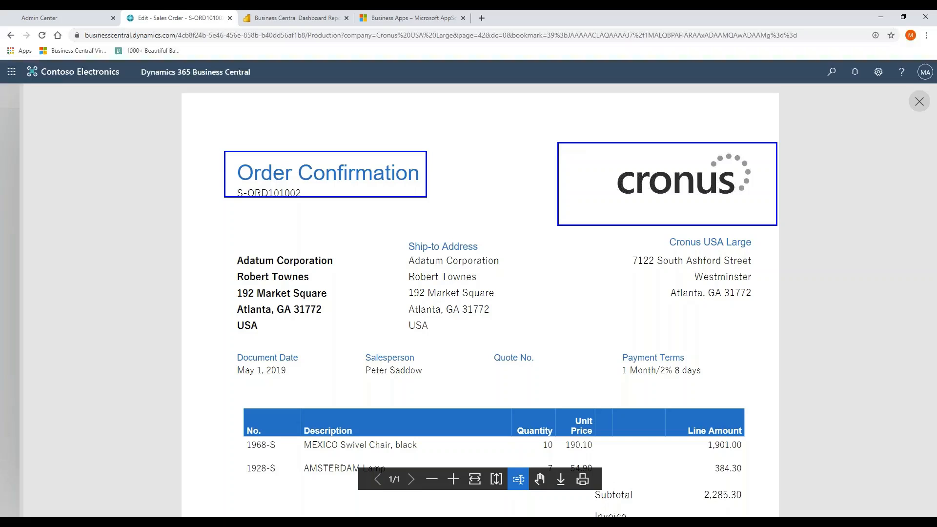
{"action": "key", "text": "Escape"}
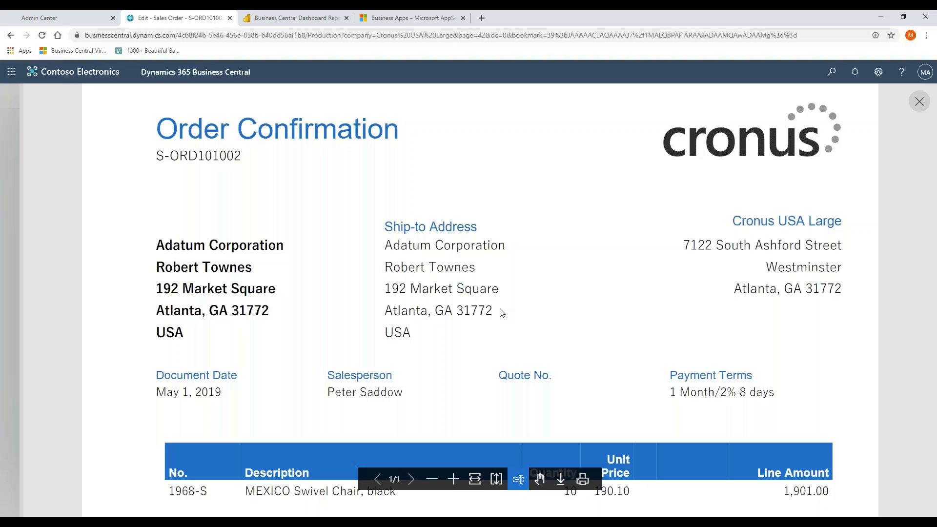
{"action": "left_click", "coordinate": [453, 479]}
{"action": "left_click", "coordinate": [432, 479]}
{"action": "left_click", "coordinate": [431, 479]}
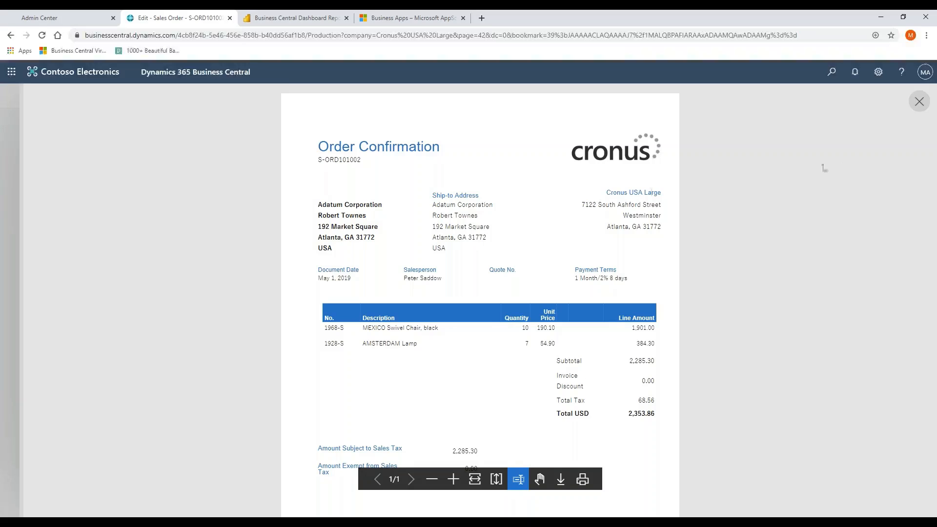
{"action": "left_click", "coordinate": [919, 102]}
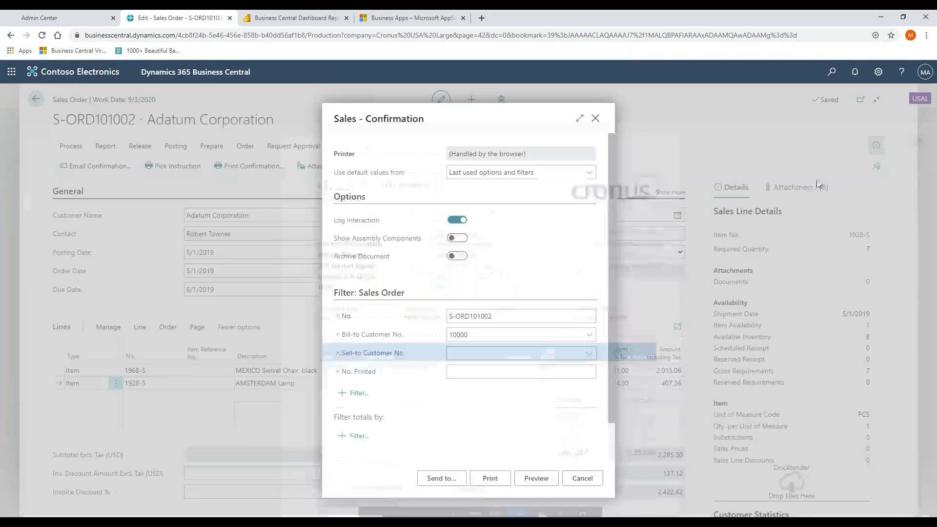
{"action": "left_click", "coordinate": [595, 118]}
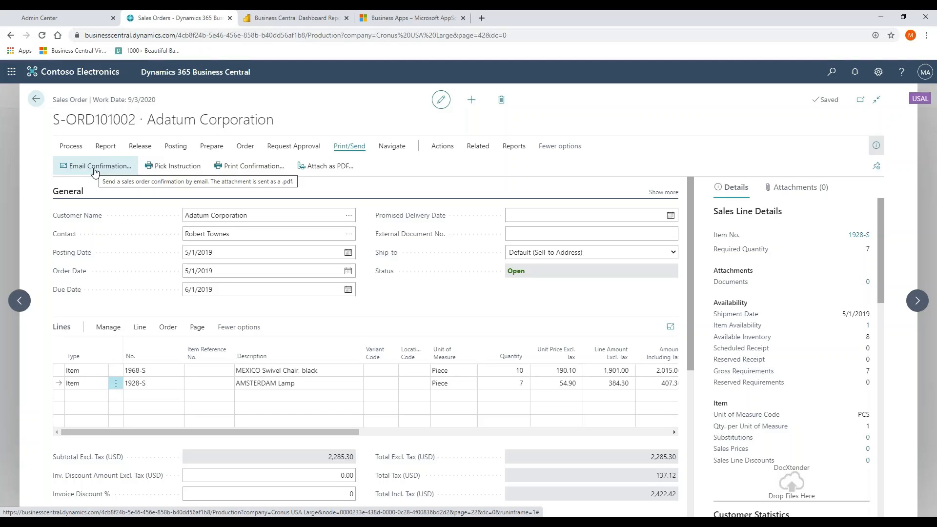
Examine the department, project, customer group, area and business group code columns in the order lines.
{"action": "left_click_drag", "start_coordinate": [294, 432], "coordinate": [582, 433]}
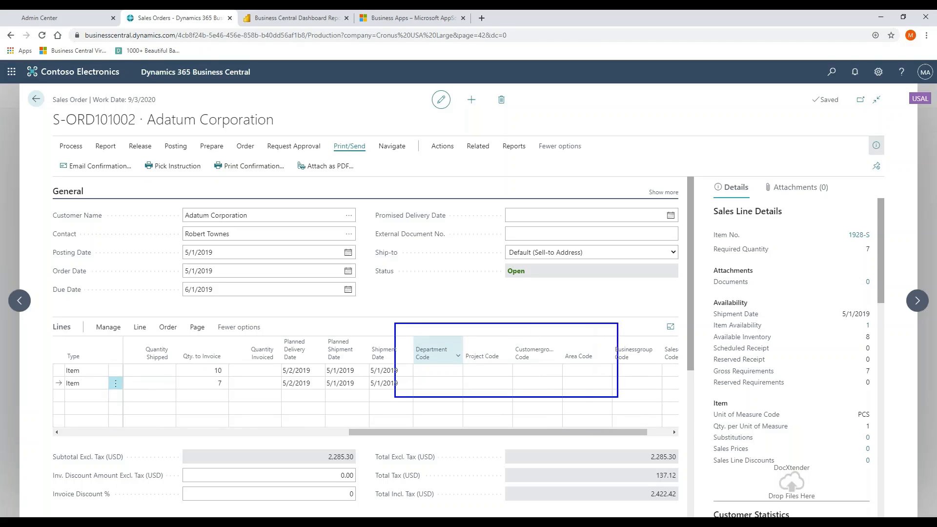
{"action": "left_click_drag", "start_coordinate": [618, 396], "coordinate": [654, 401]}
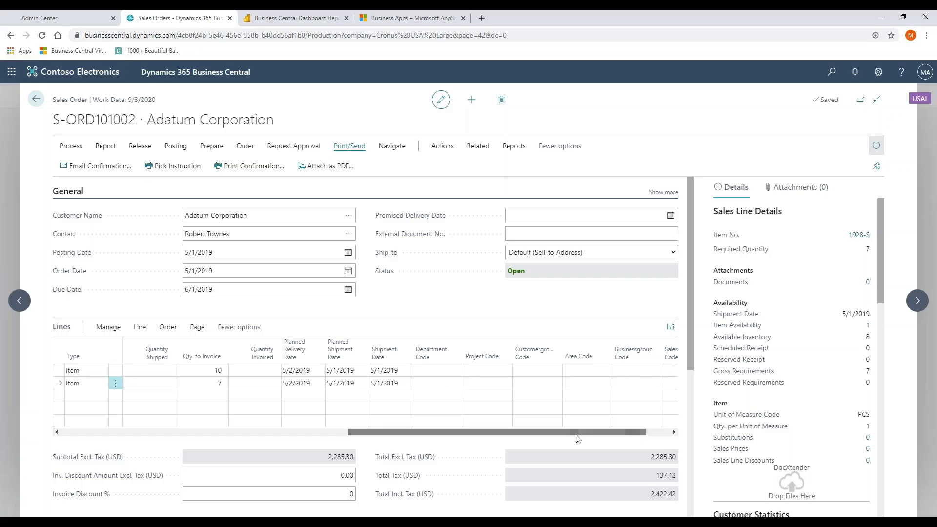
{"action": "left_click_drag", "start_coordinate": [576, 432], "coordinate": [282, 444]}
Browse the fields available to add to the order lines in personalization mode, and finish personalizing without adding any.
{"action": "left_click", "coordinate": [878, 71]}
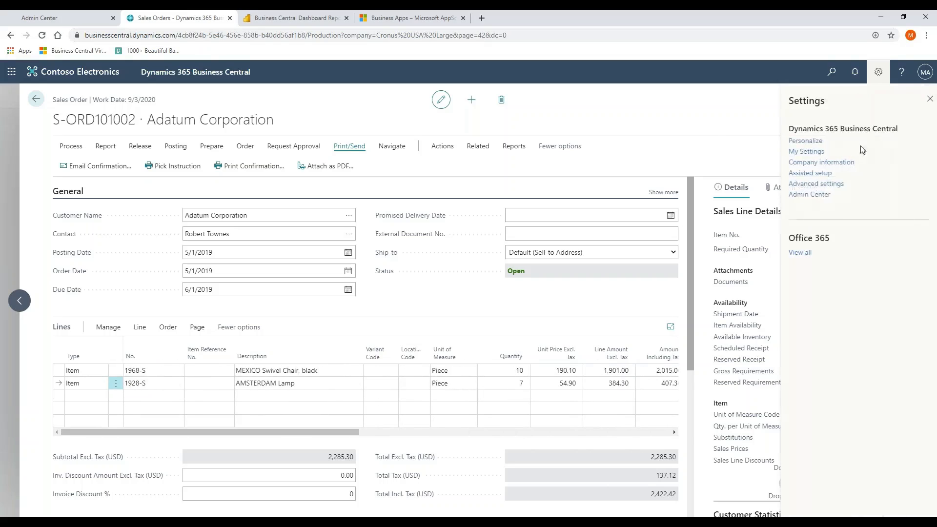
{"action": "left_click", "coordinate": [806, 141]}
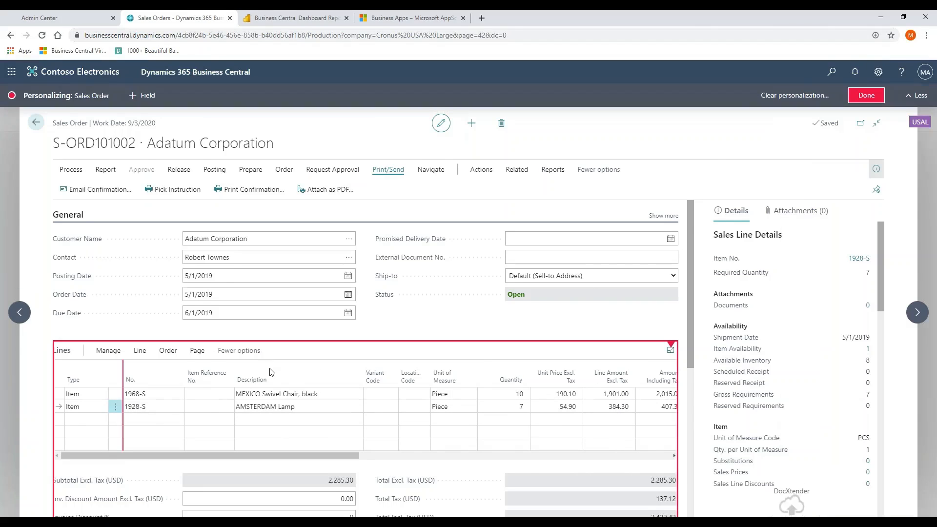
{"action": "left_click", "coordinate": [270, 372]}
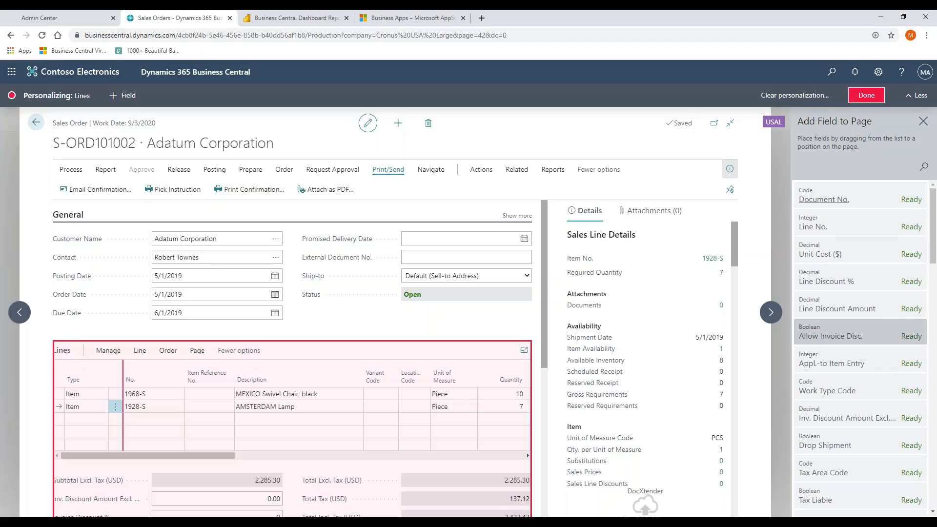
{"action": "scroll", "coordinate": [883, 312], "scroll_direction": "down", "scroll_amount": 3}
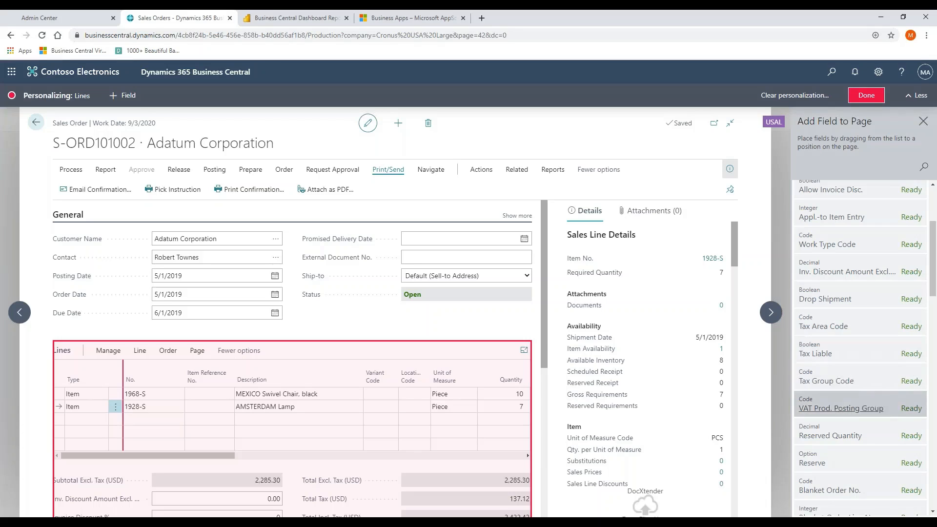
{"action": "scroll", "coordinate": [860, 341], "scroll_direction": "down", "scroll_amount": 3}
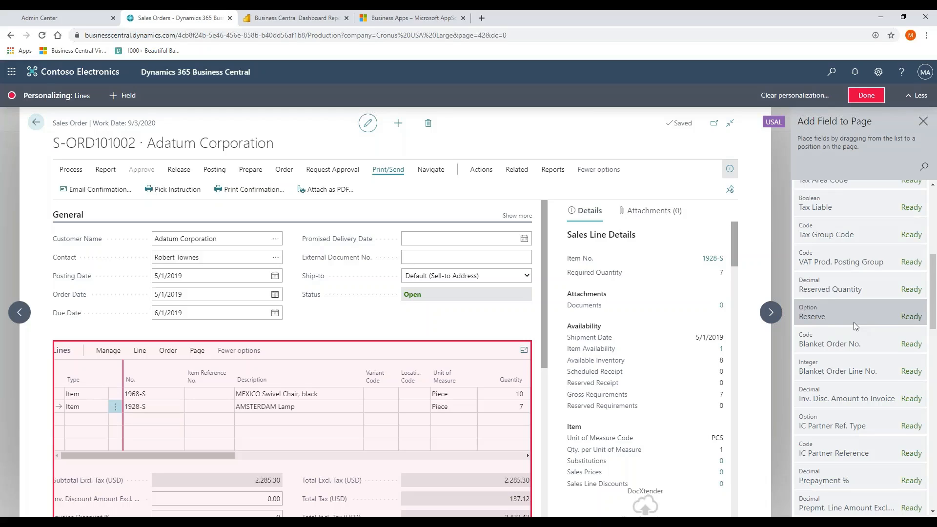
{"action": "scroll", "coordinate": [853, 322], "scroll_direction": "down", "scroll_amount": 5}
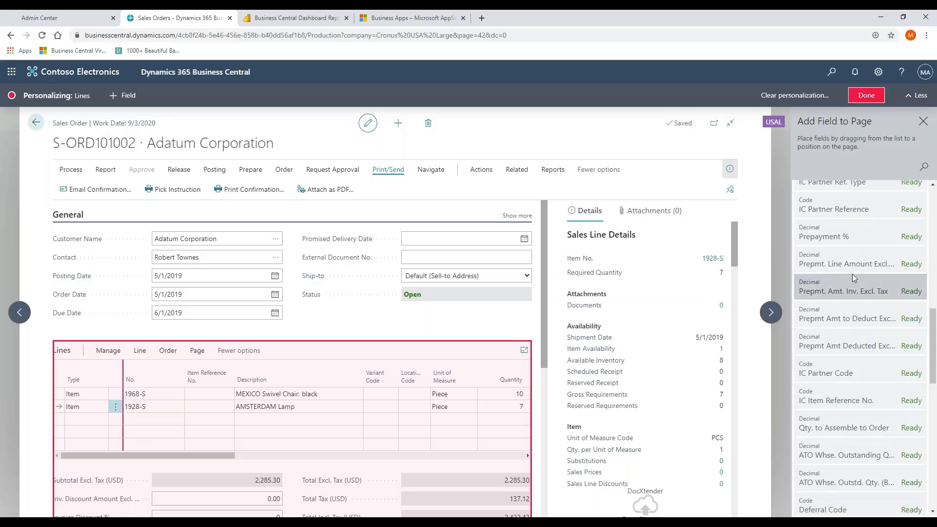
{"action": "scroll", "coordinate": [857, 359], "scroll_direction": "down", "scroll_amount": 2}
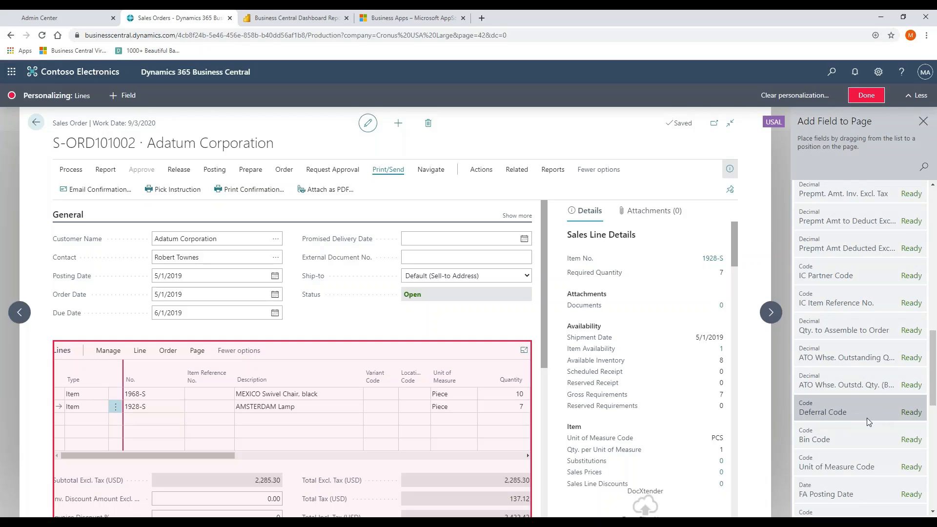
{"action": "scroll", "coordinate": [866, 417], "scroll_direction": "down", "scroll_amount": 3}
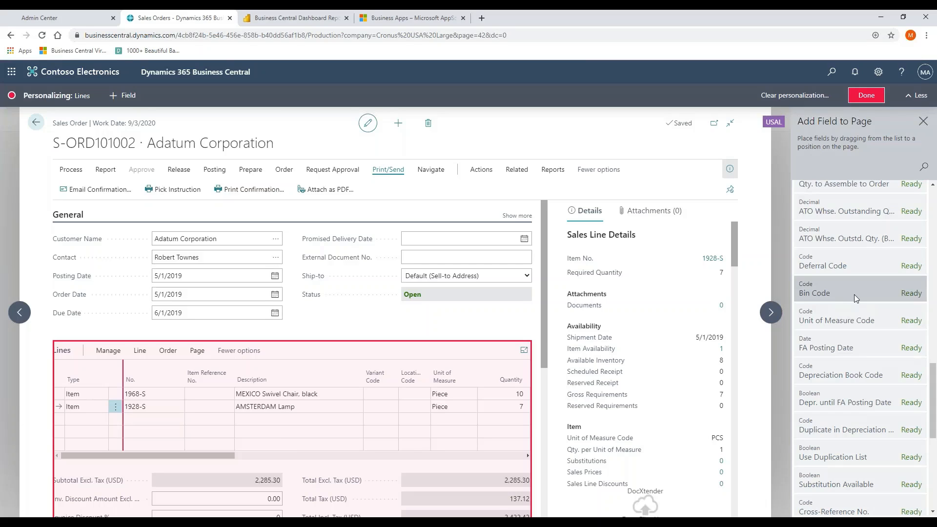
{"action": "scroll", "coordinate": [854, 296], "scroll_direction": "down", "scroll_amount": 6}
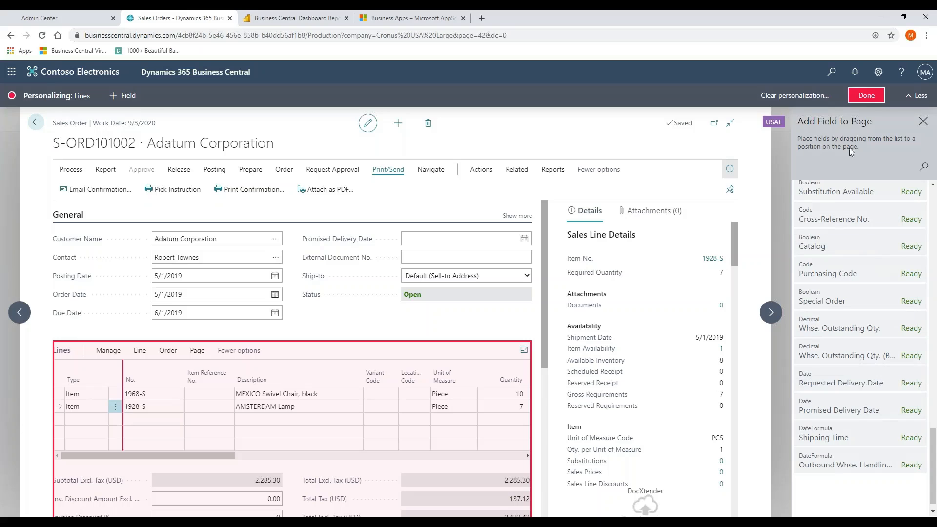
{"action": "left_click", "coordinate": [863, 100]}
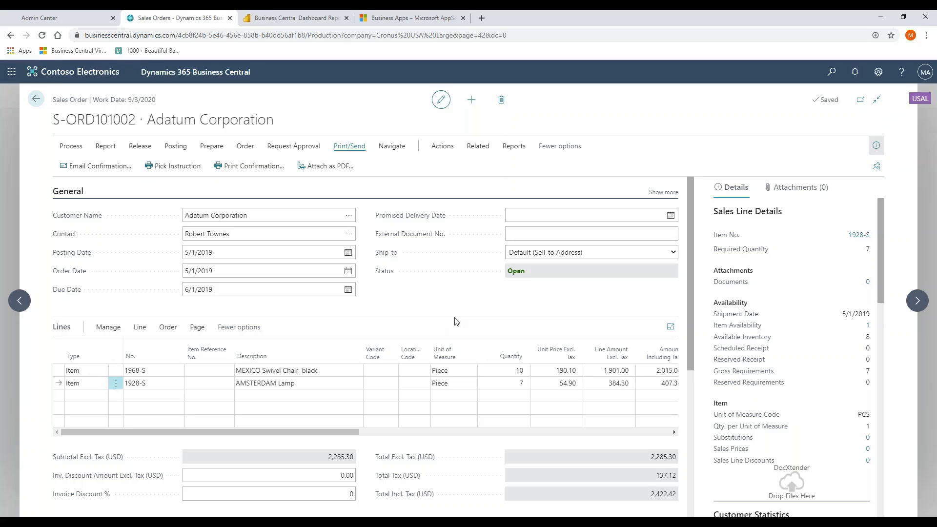
View the sales order's attachments, links and notes, and show its approval request actions.
{"action": "left_click", "coordinate": [797, 189]}
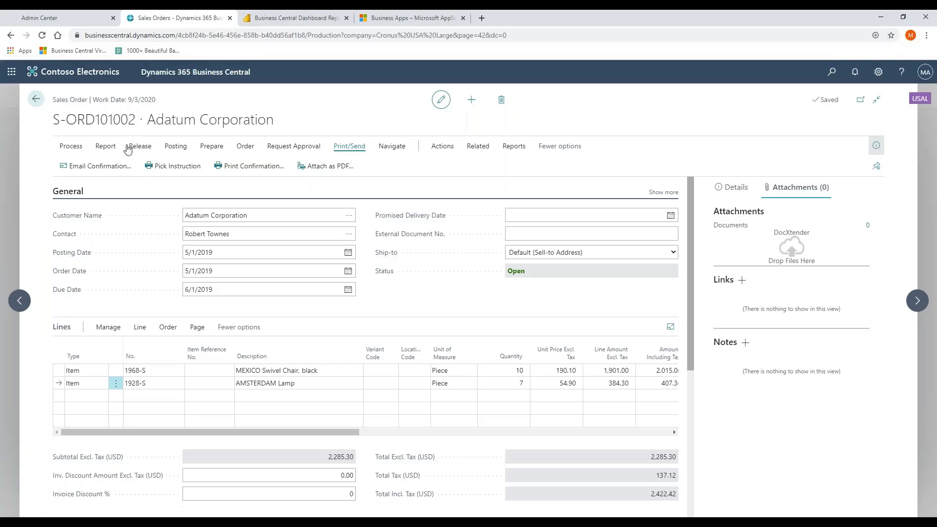
{"action": "left_click", "coordinate": [293, 146]}
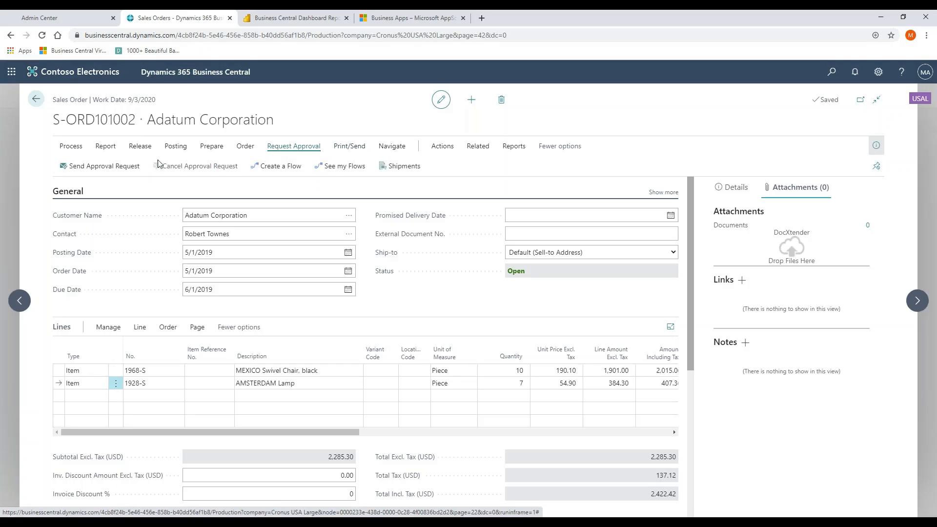